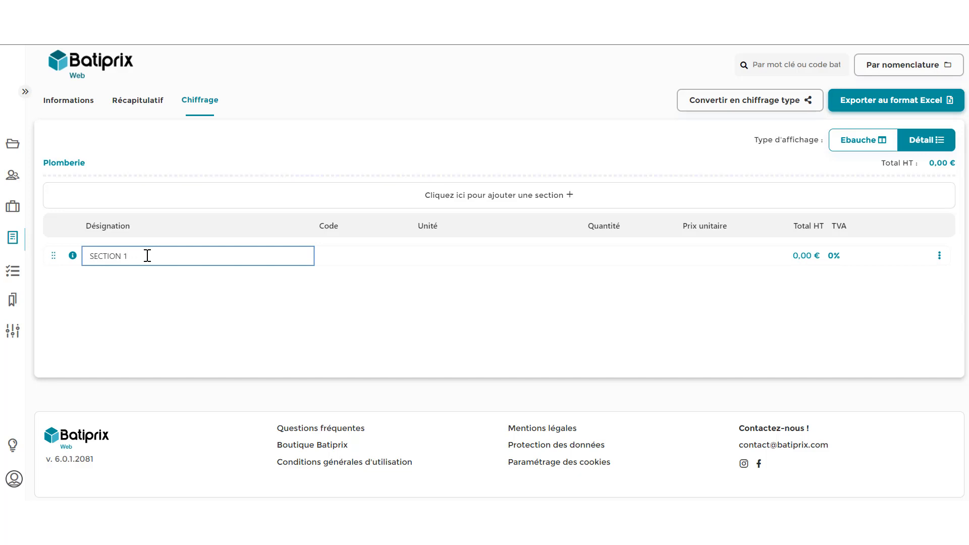
Rename the section SECTION 1 as "Plomberie".
drag(147, 255, 68, 247)
text(Plomberie)
key(Return)
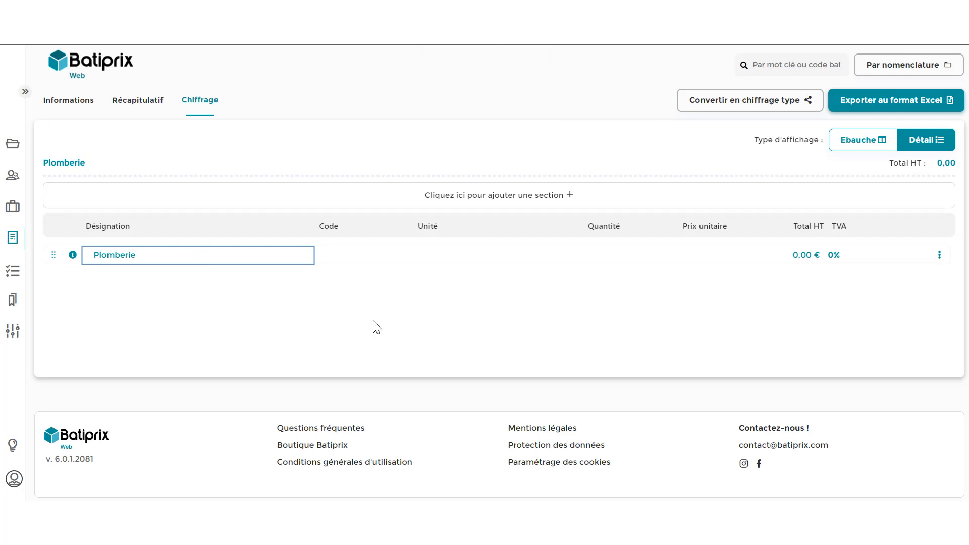
double_click(145, 256)
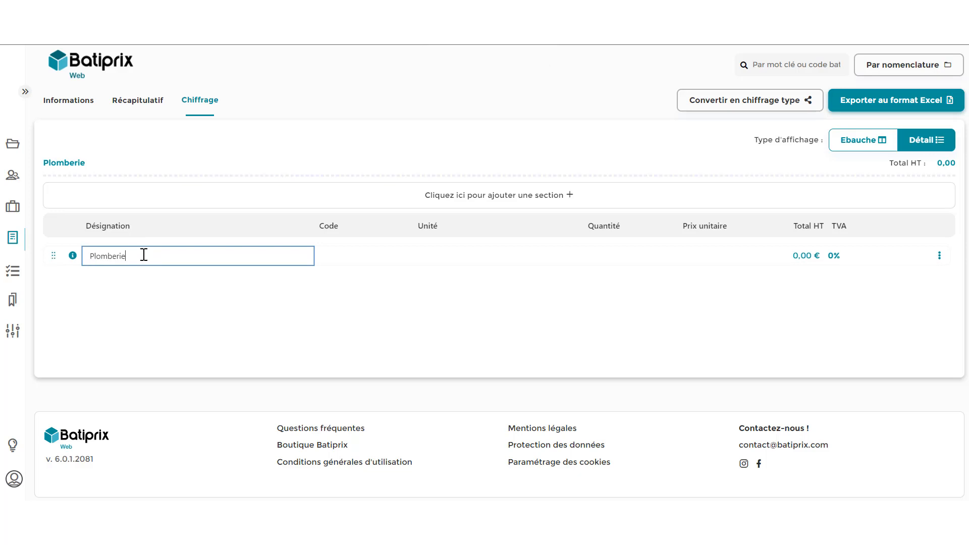
click(144, 273)
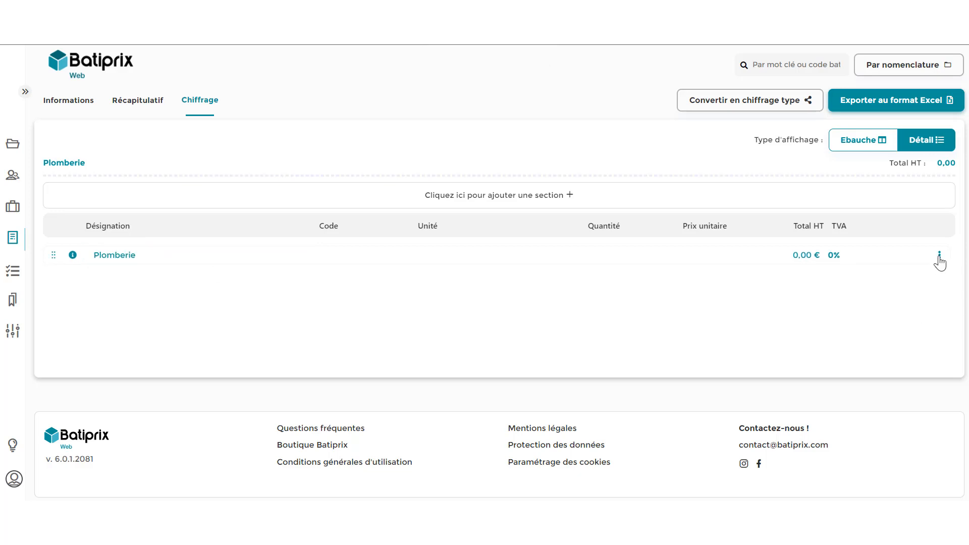
Start adding an ouvrage to the Plomberie section and browse Plomberie - Sanitaire > Pack WC et accessoires > Cuvette et pack WC > Série confort.
click(939, 257)
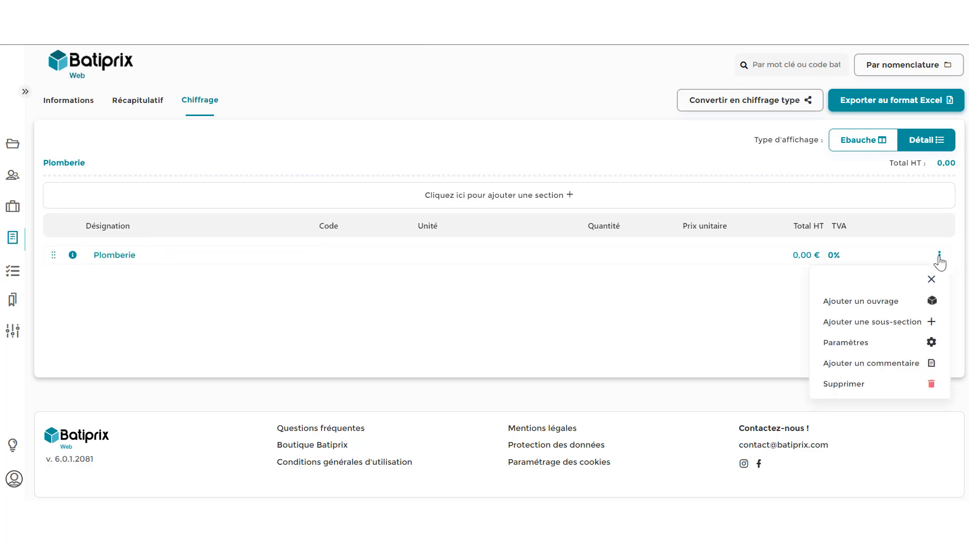
click(881, 302)
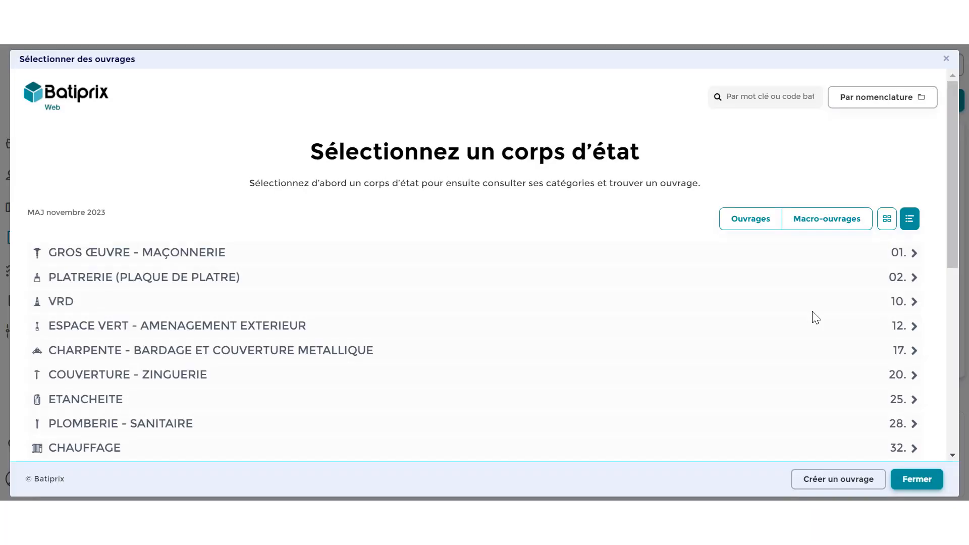
scroll(787, 288, down, 3)
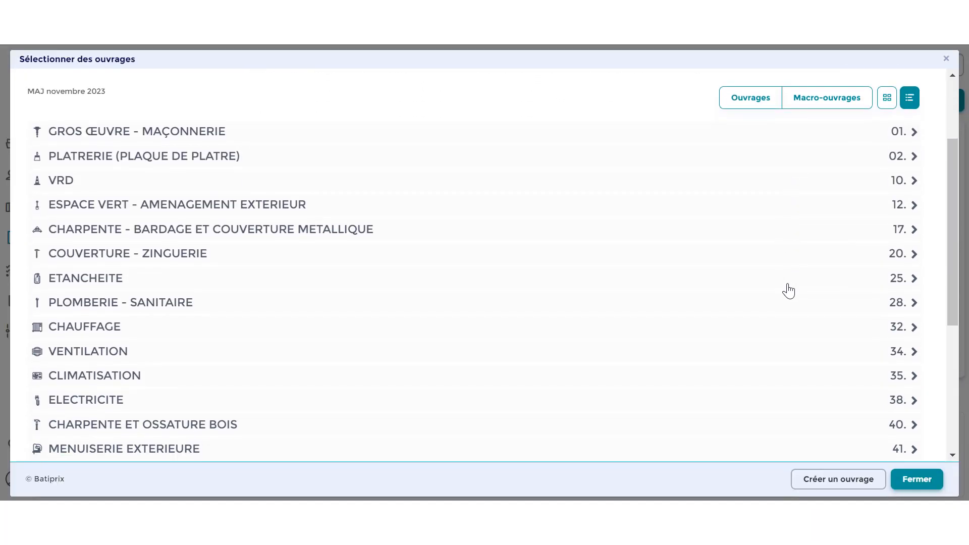
click(899, 306)
scroll(898, 306, down, 3)
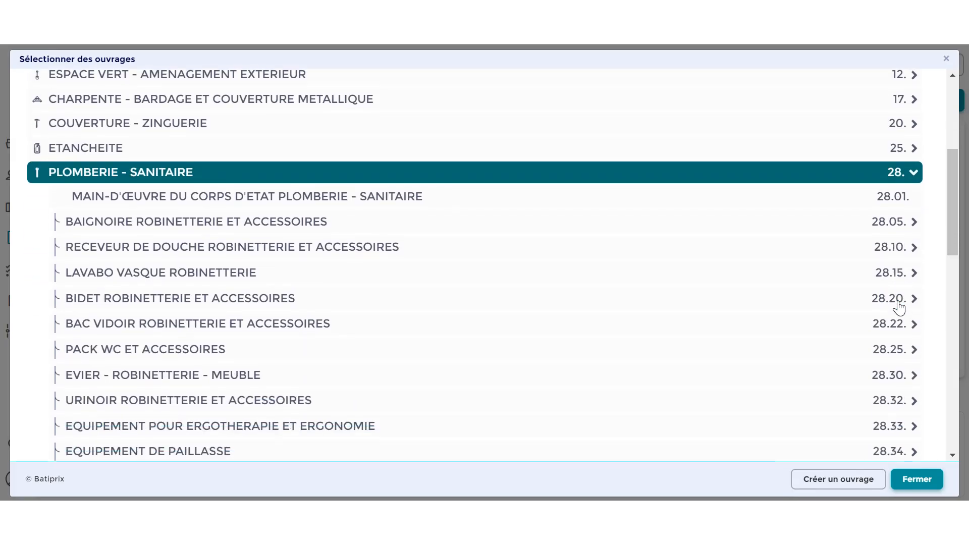
scroll(858, 306, down, 1)
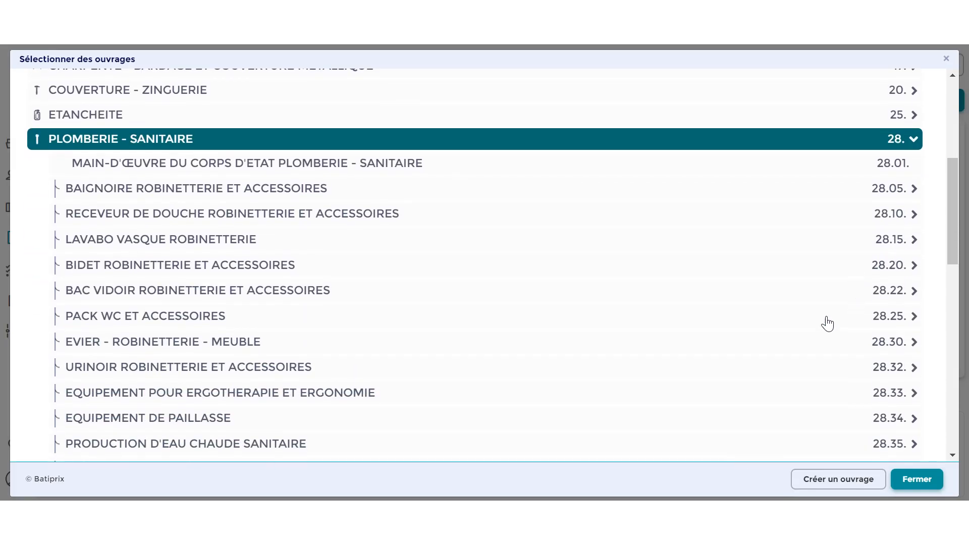
click(905, 320)
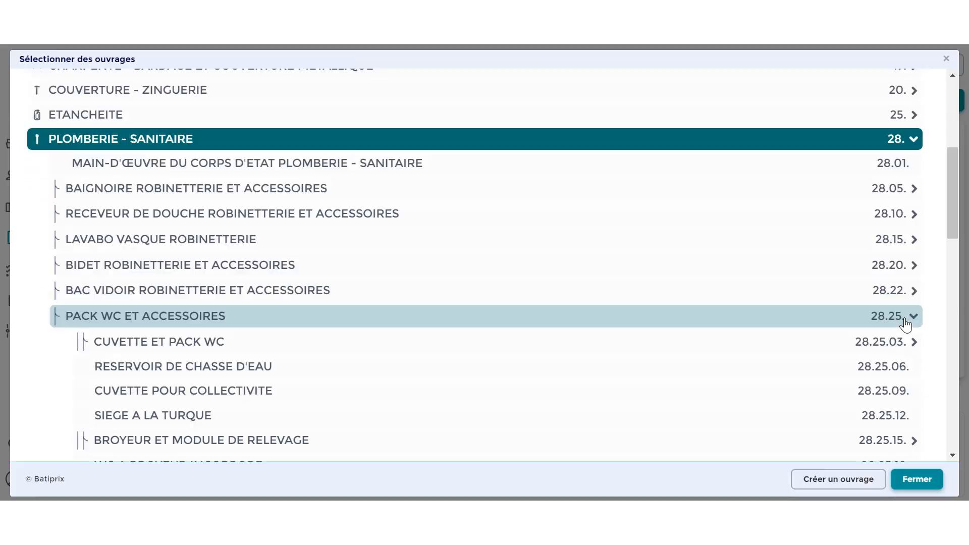
scroll(784, 349, down, 2)
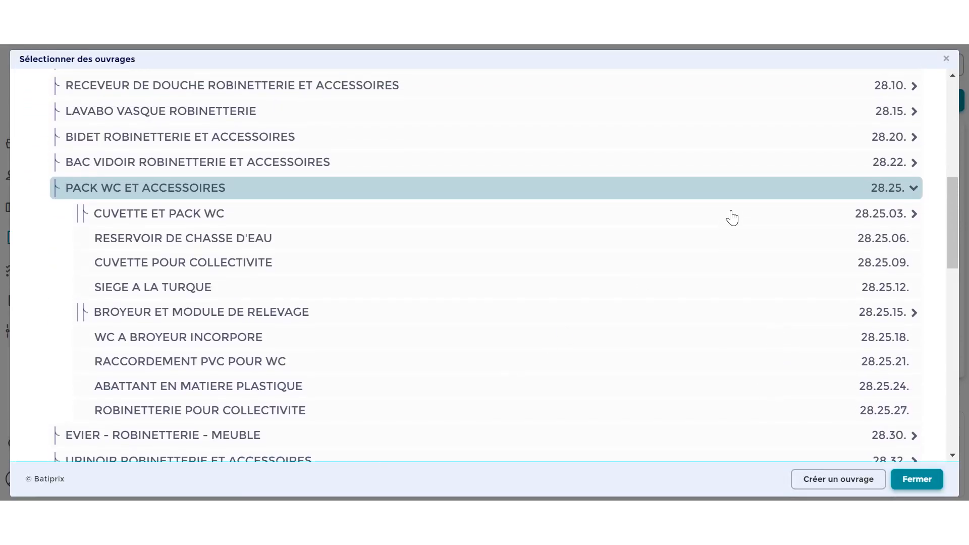
click(902, 214)
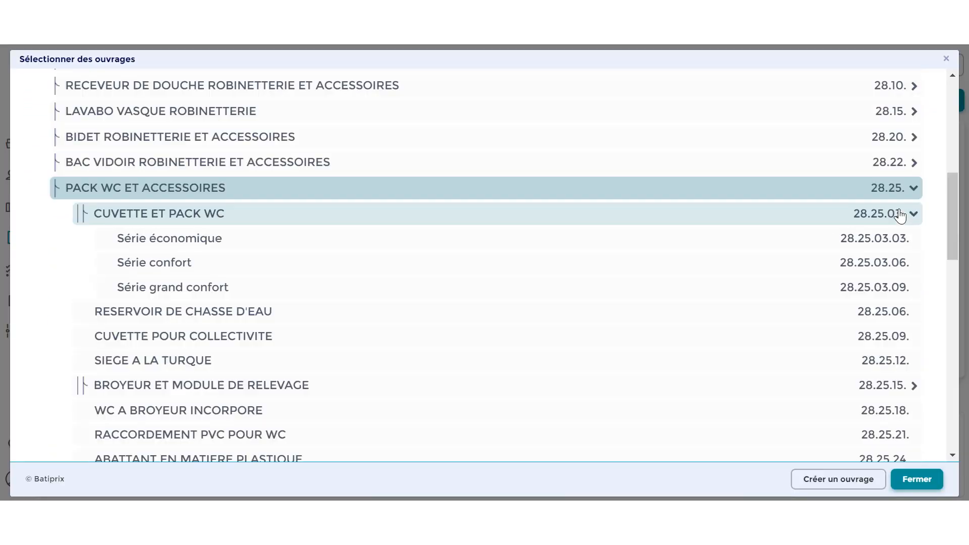
click(875, 264)
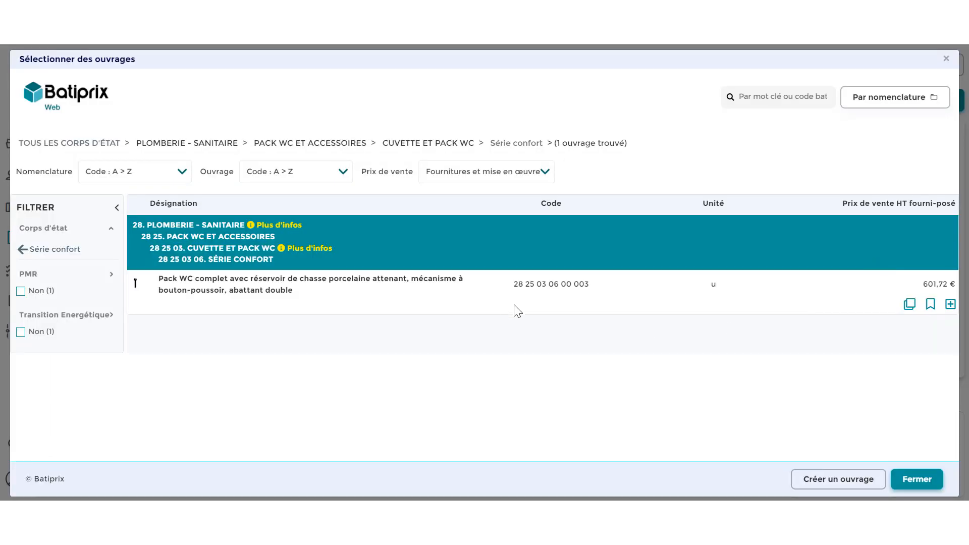
Check the price breakdown of the Pack WC complet with porcelain cistern, add it to the Plomberie section and close the catalogue.
click(568, 290)
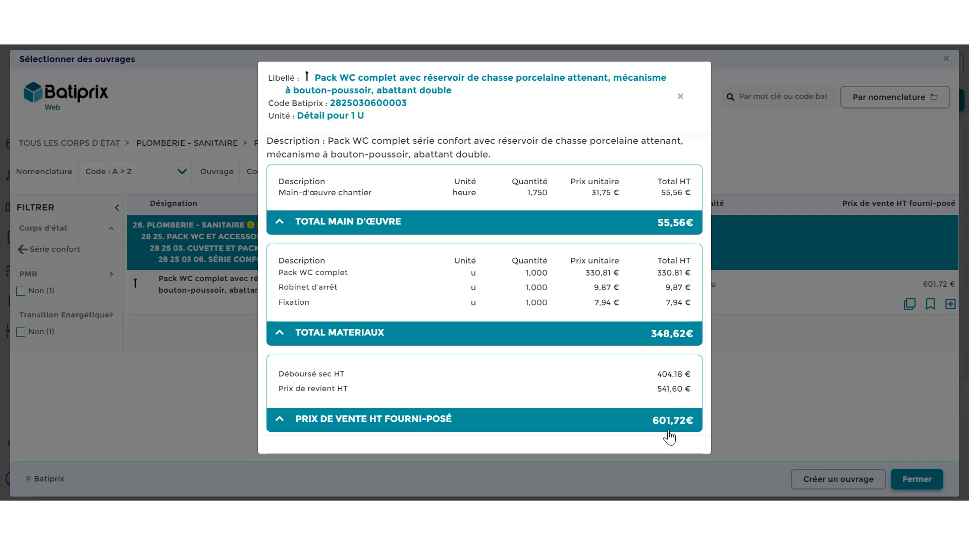
click(680, 96)
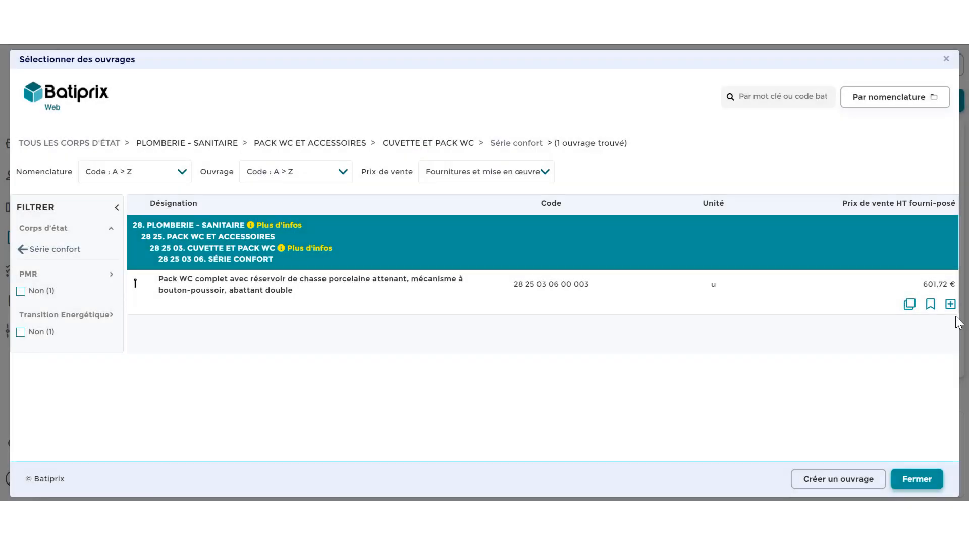
click(949, 304)
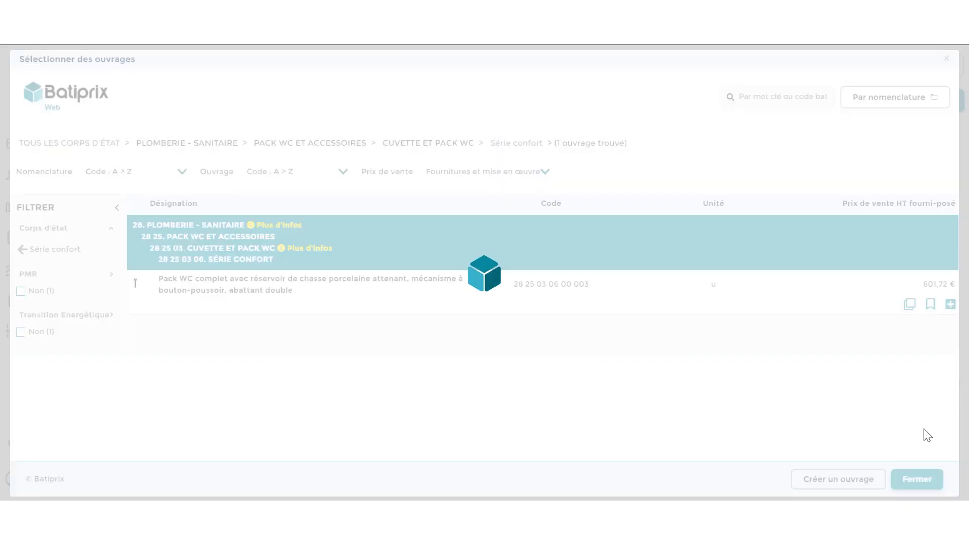
click(911, 479)
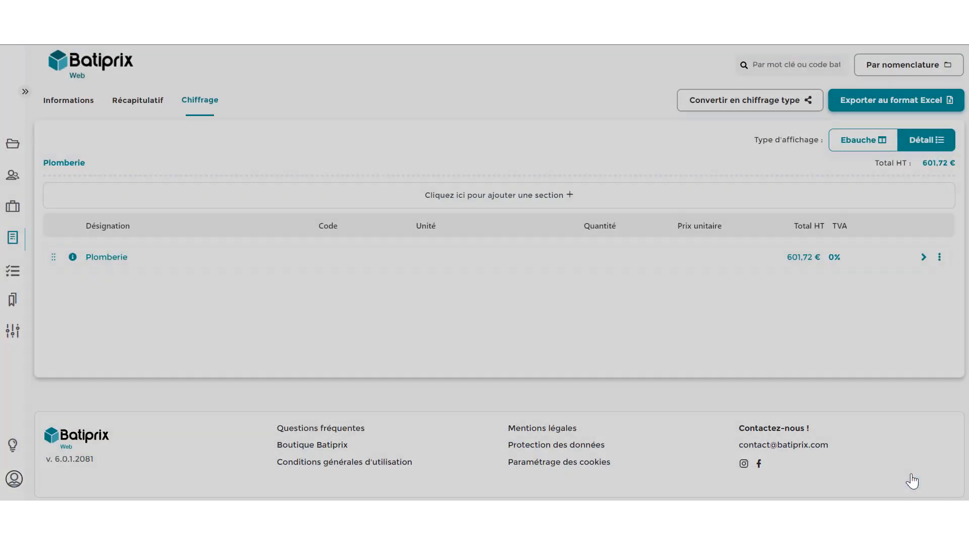
Start another ouvrage for the Plomberie section and browse the bathtub category to Baignoire en fonte émaillée > Baignoire série confort, avec poignées.
click(939, 258)
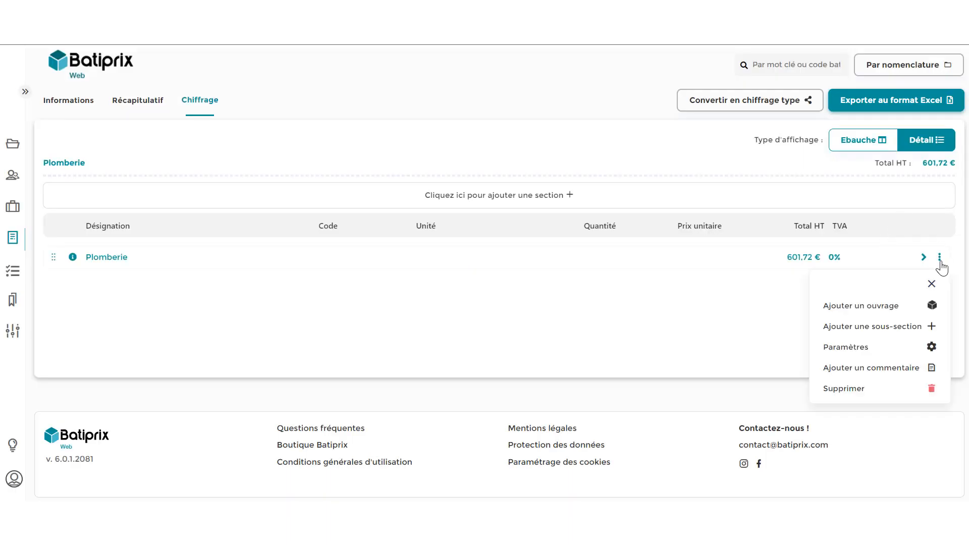
click(888, 305)
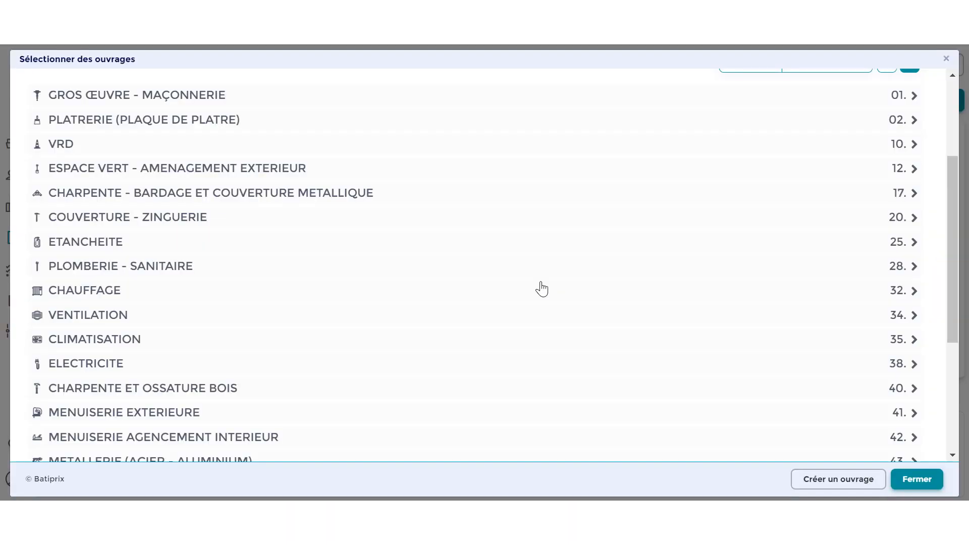
click(885, 277)
scroll(747, 348, down, 2)
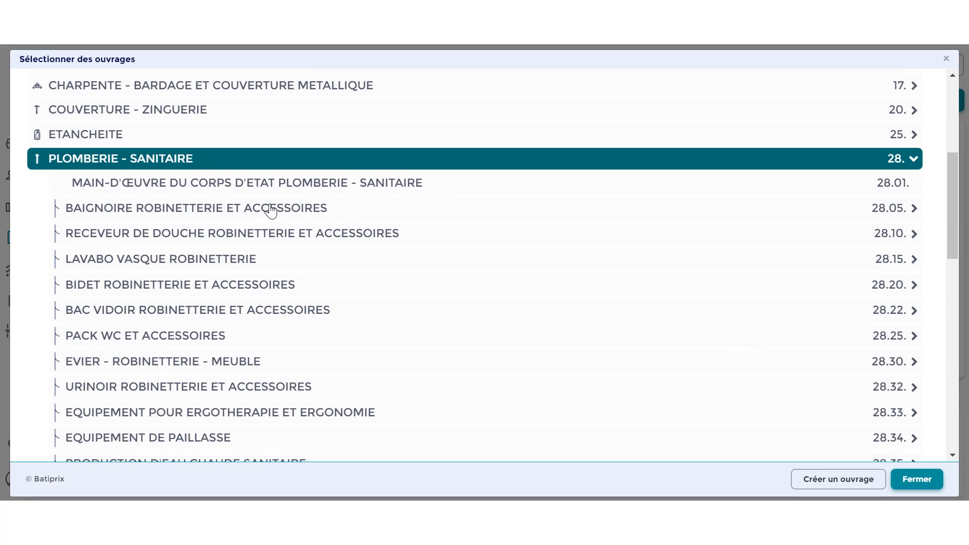
click(883, 215)
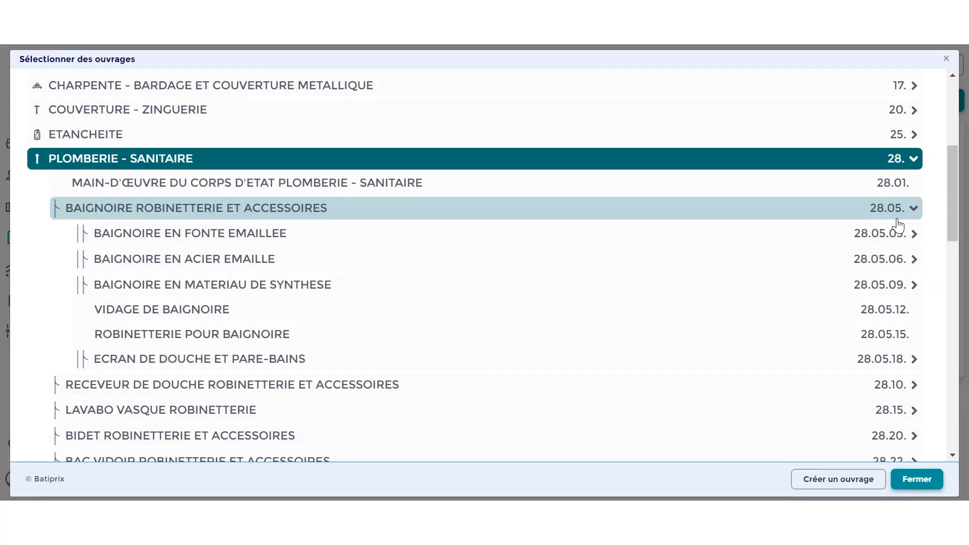
click(889, 237)
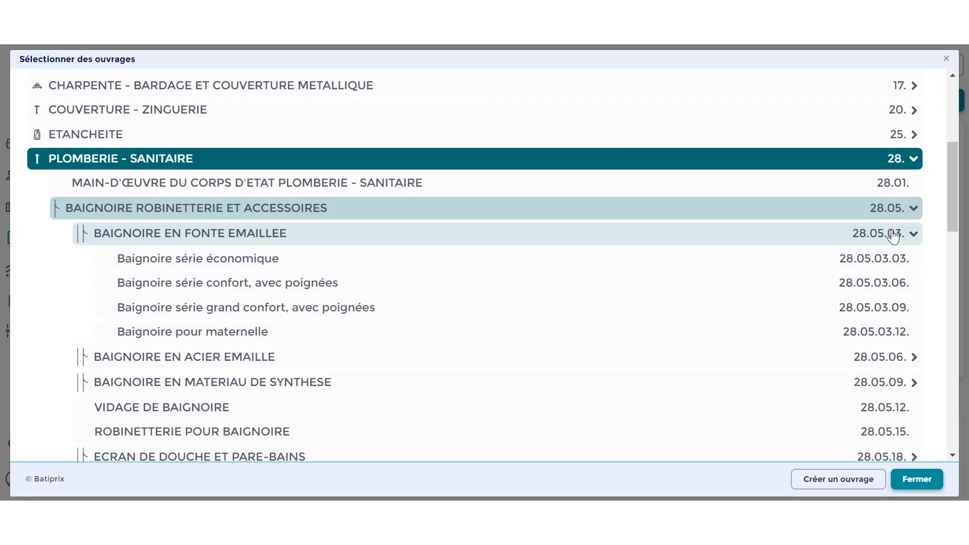
click(882, 292)
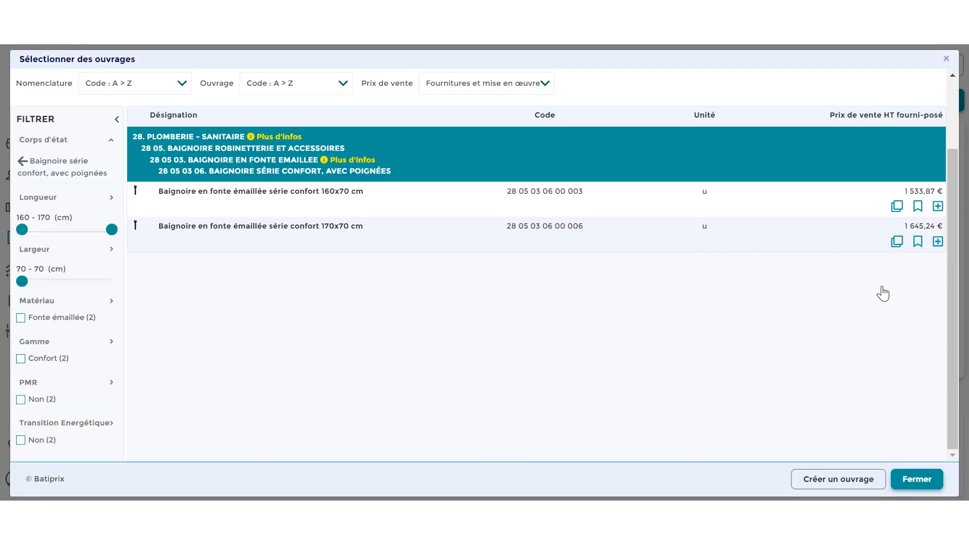
Check the price breakdown of the Baignoire en fonte émaillée série confort 170x70 cm, add it to the section and close the catalogue.
click(524, 231)
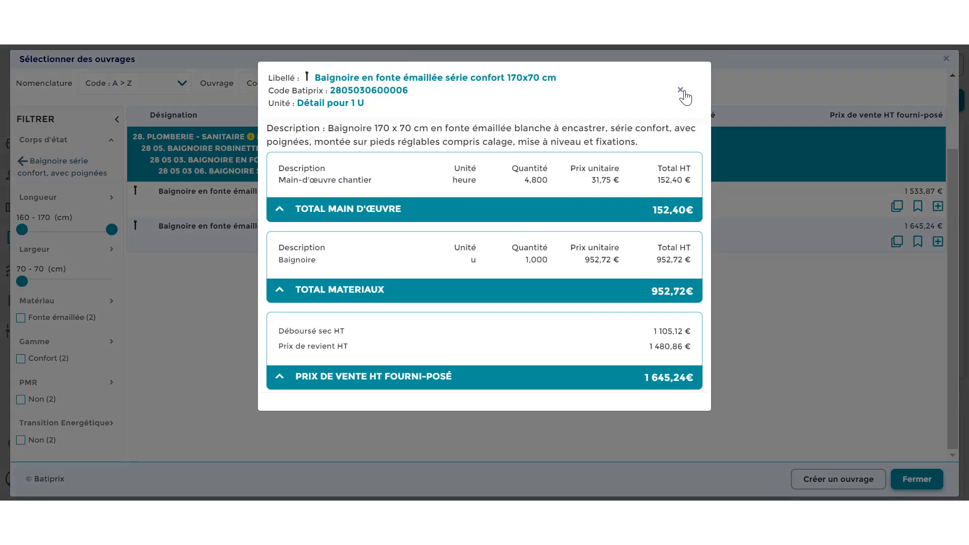
click(681, 89)
click(937, 242)
click(918, 479)
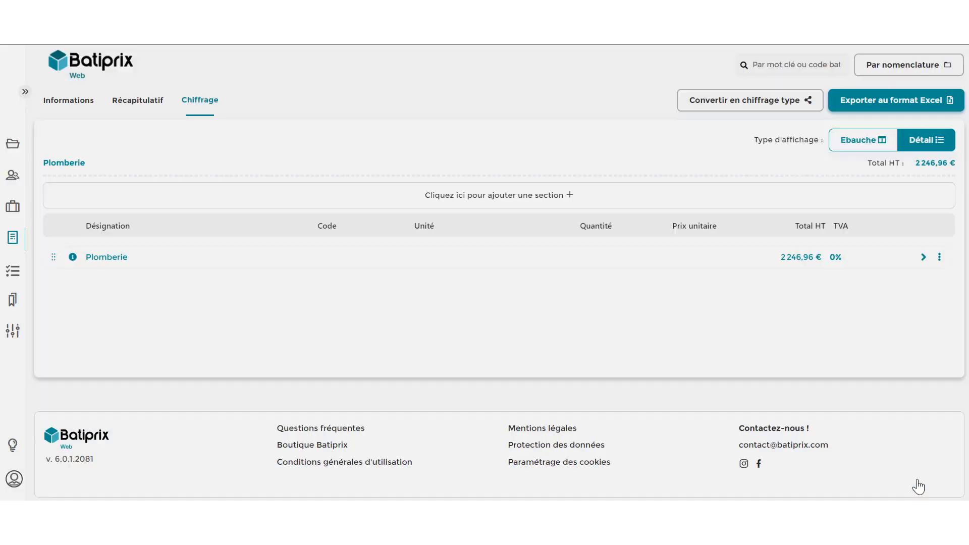
Add the Lavabo largeur 60 cm sur colonne from Plomberie - Sanitaire > Lavabo vasque robinetterie to the Plomberie section.
click(939, 257)
click(894, 305)
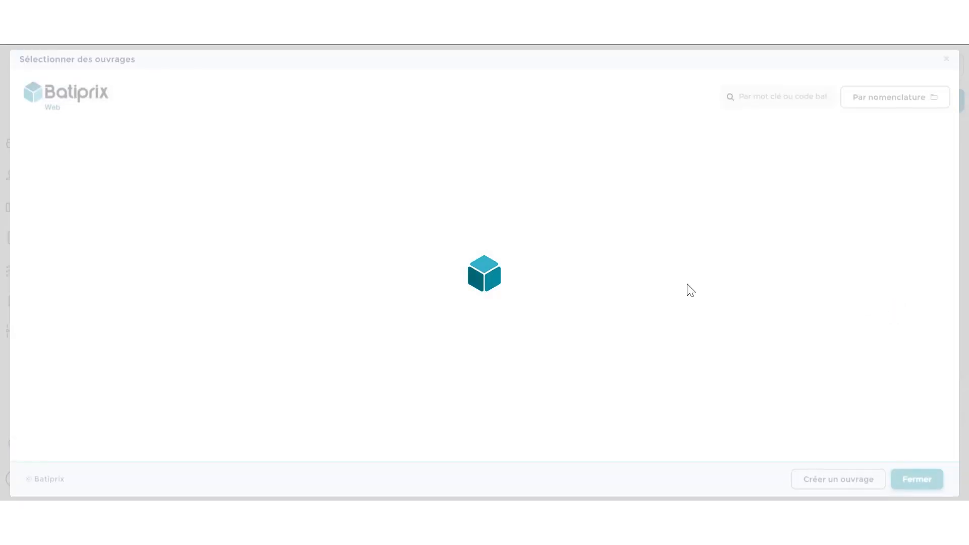
scroll(894, 342, down, 2)
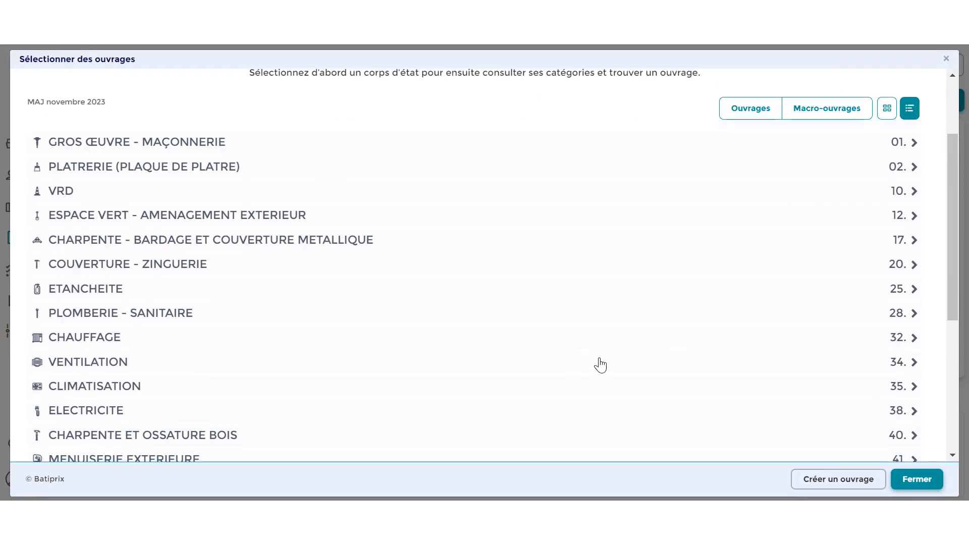
click(819, 316)
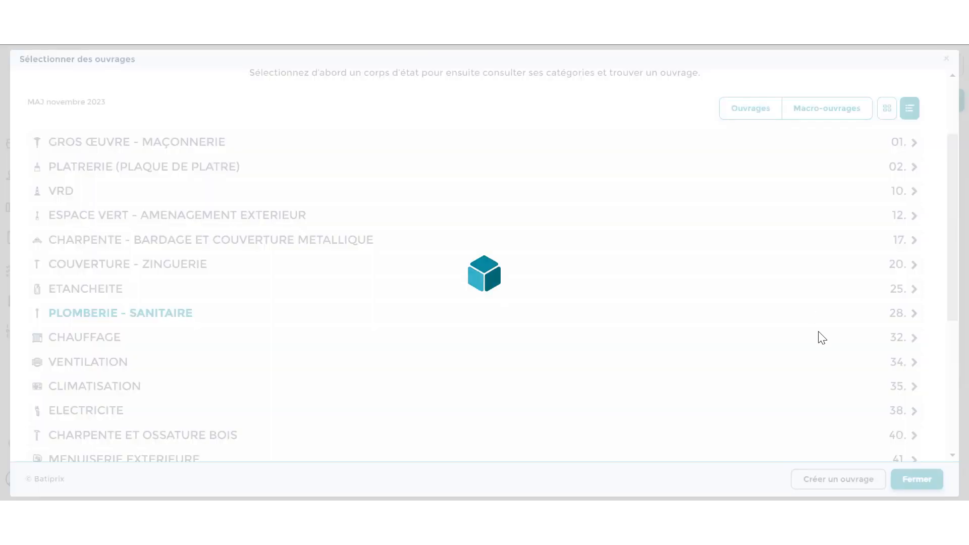
scroll(390, 427, up, 3)
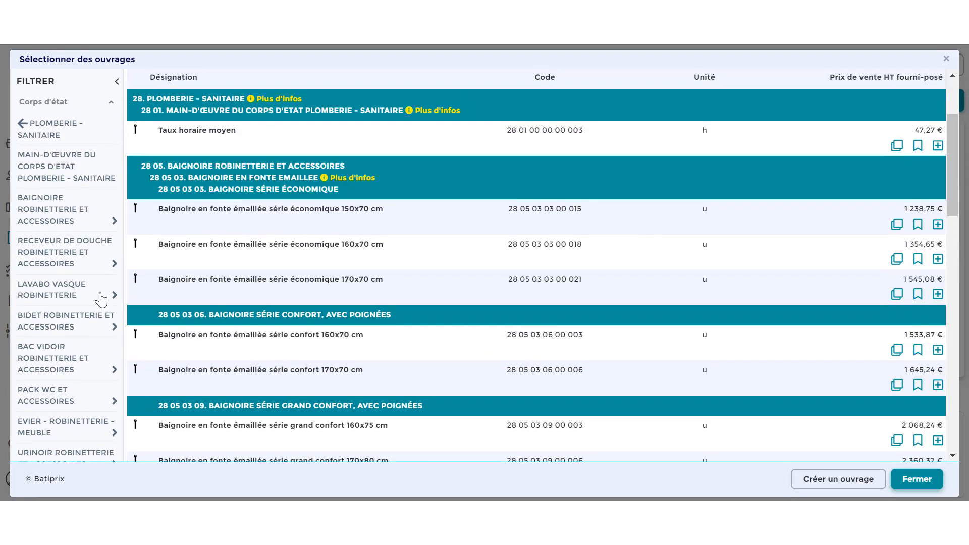
click(101, 299)
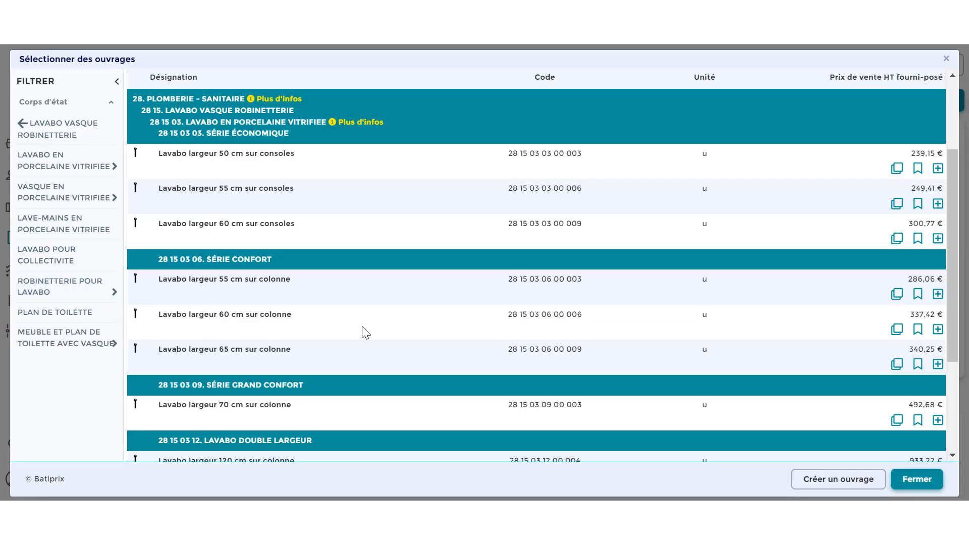
click(937, 329)
click(922, 479)
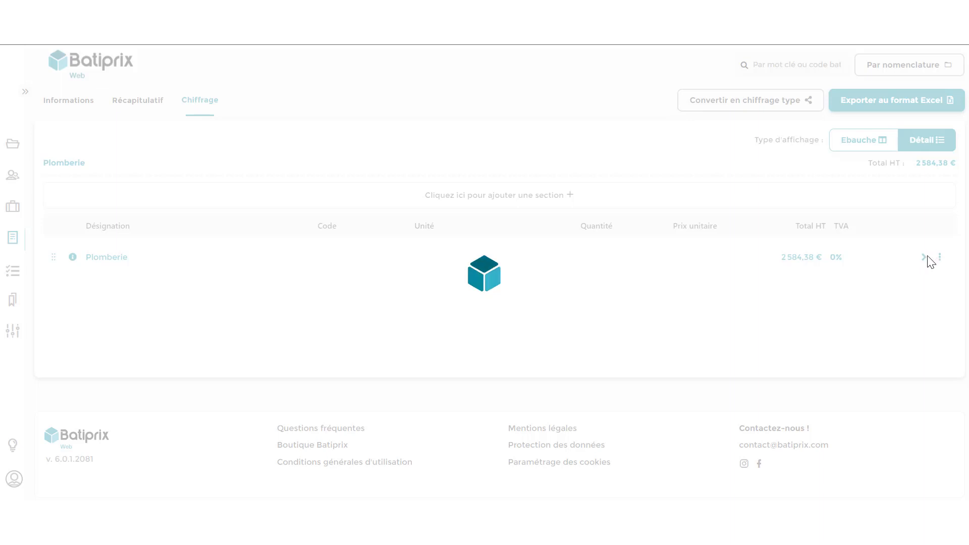
Review the ouvrages listed in the Plomberie section, and examine the estimate's Récapitulatif for totals, costs and gross margin.
click(924, 258)
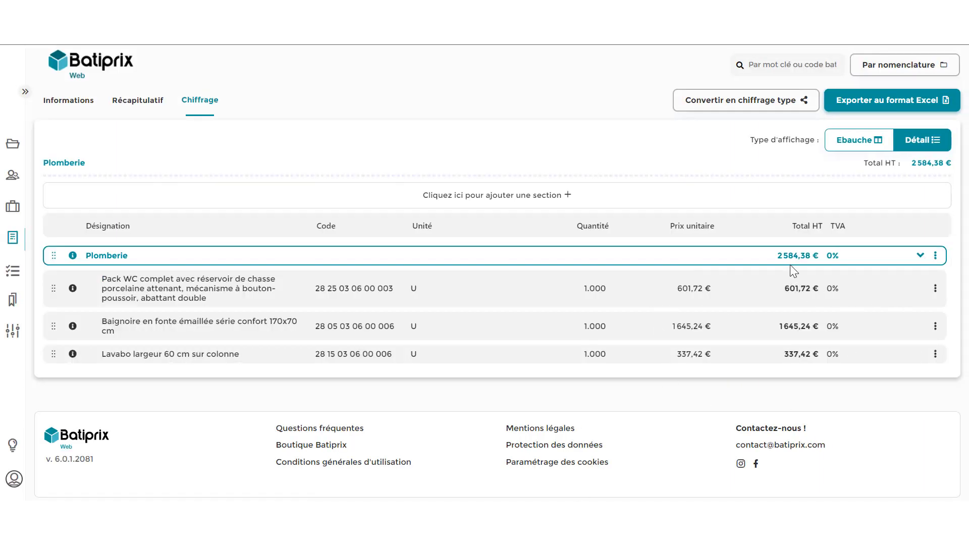
click(920, 256)
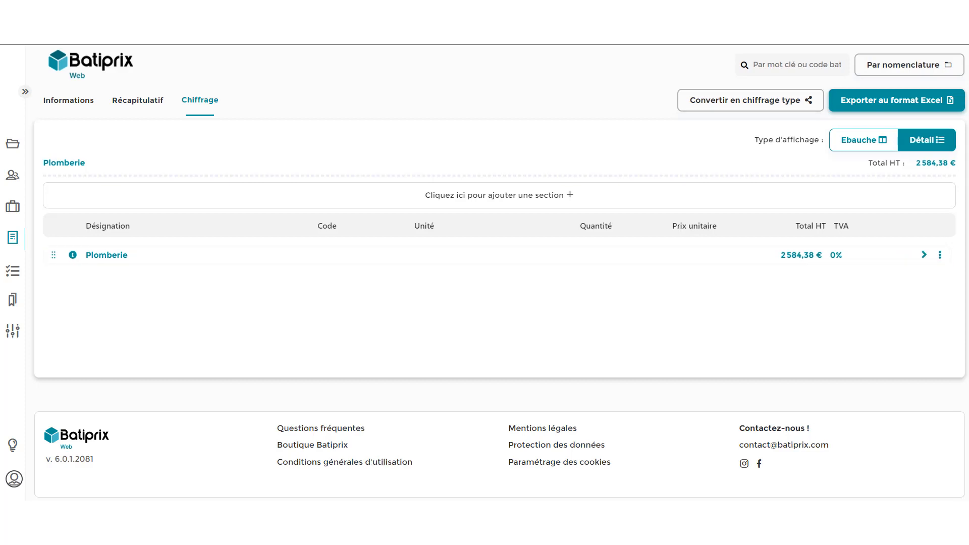
click(145, 105)
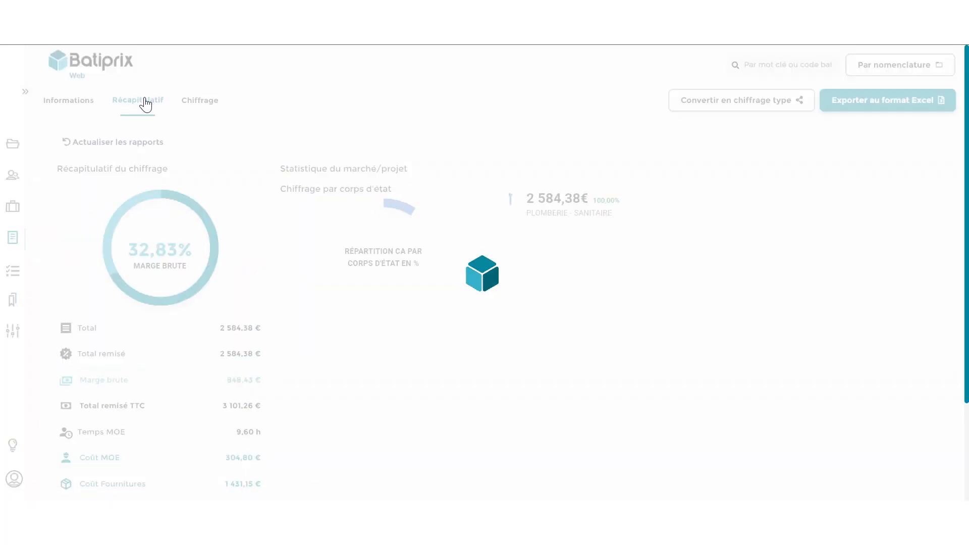
scroll(378, 321, down, 1)
scroll(375, 317, down, 1)
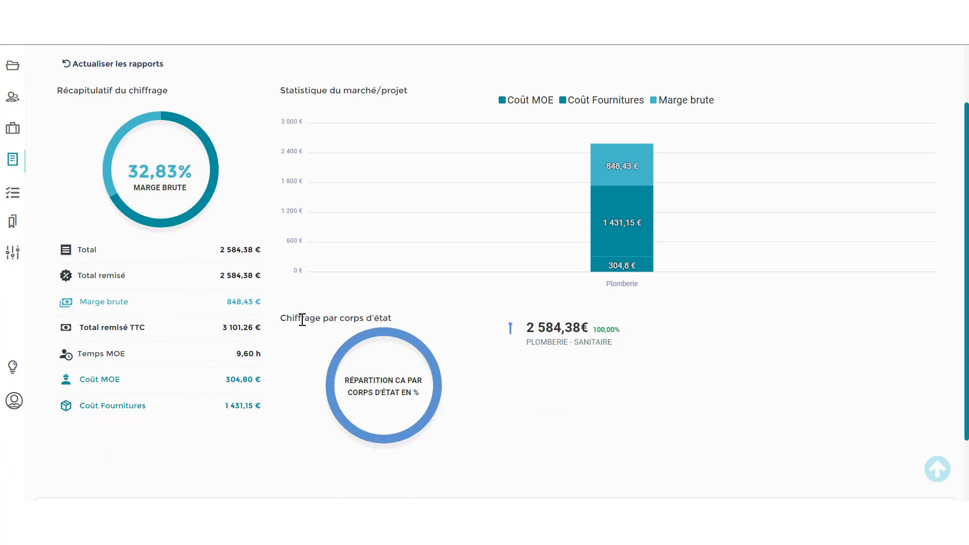
scroll(302, 320, up, 1)
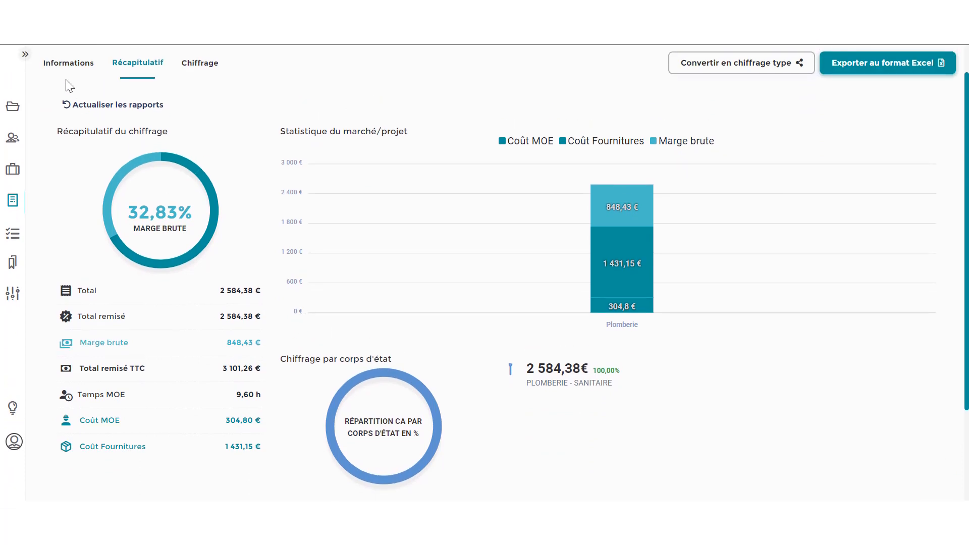
Expand the Plomberie section to recheck its ouvrages and prices against the labour, supply and margin figures in the Récapitulatif.
click(201, 63)
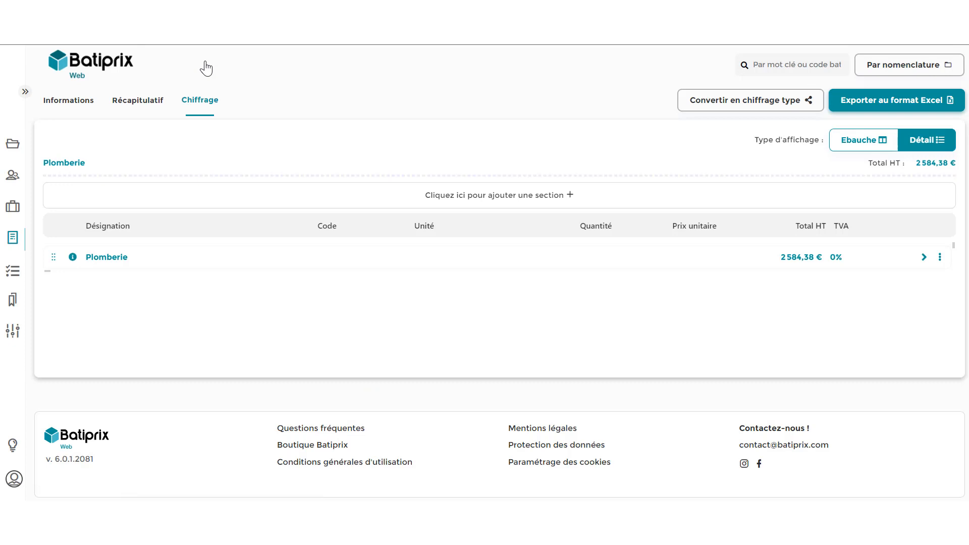
click(922, 257)
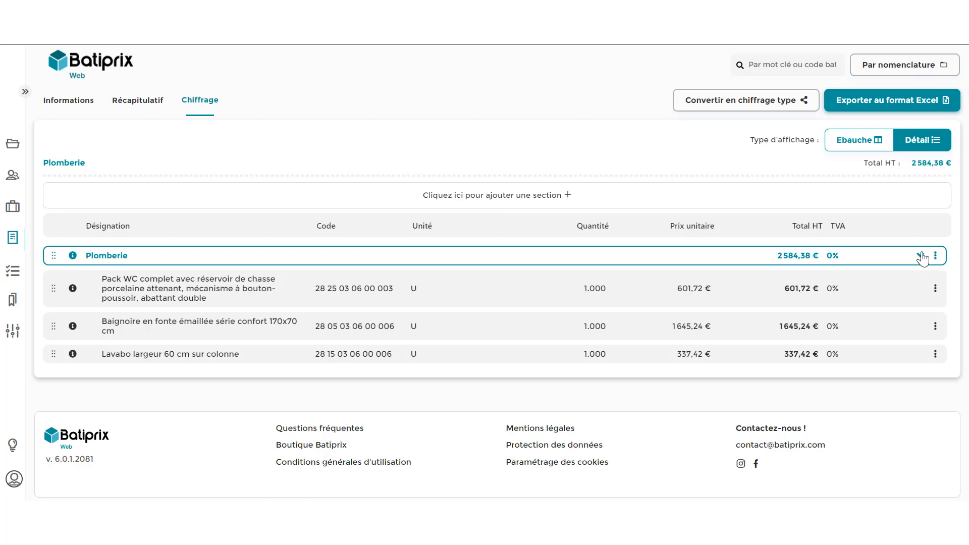
click(139, 105)
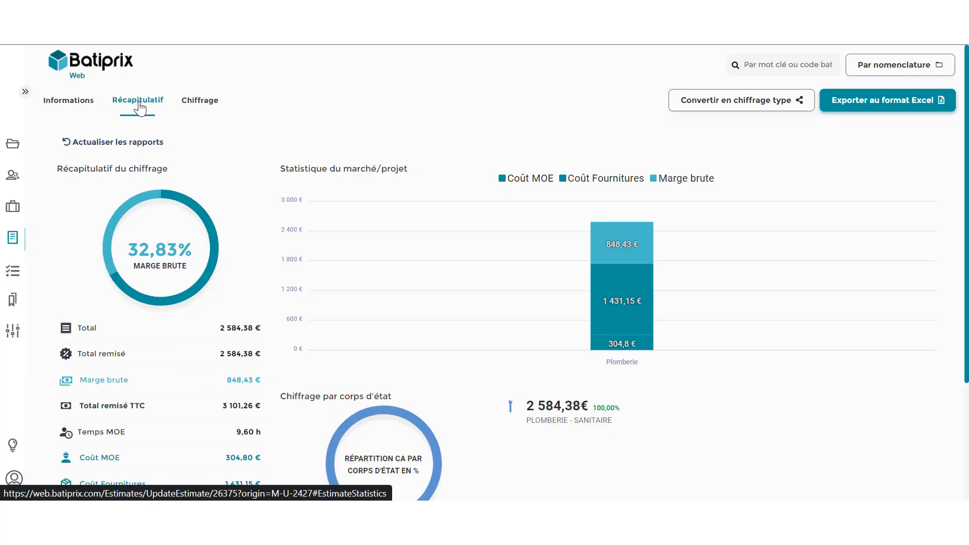
scroll(305, 316, down, 2)
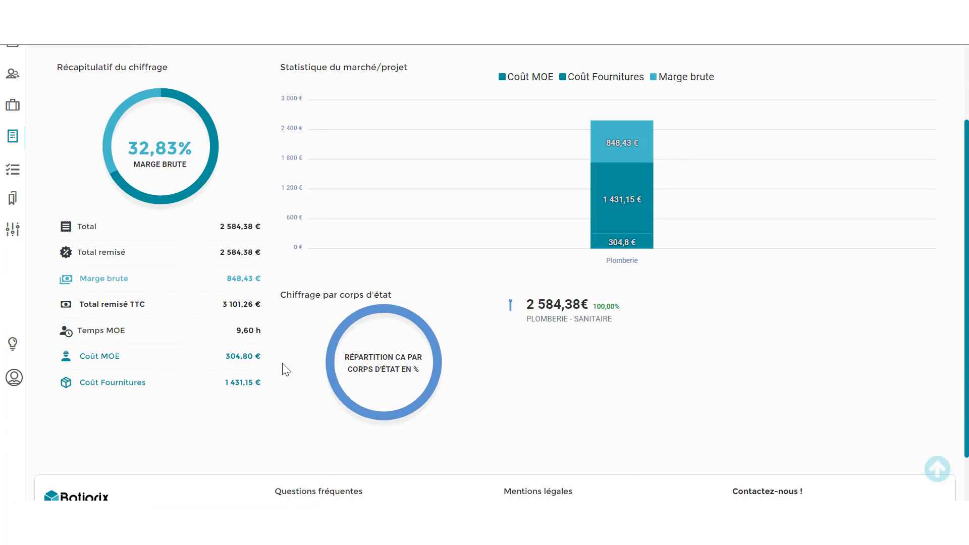
scroll(286, 370, up, 2)
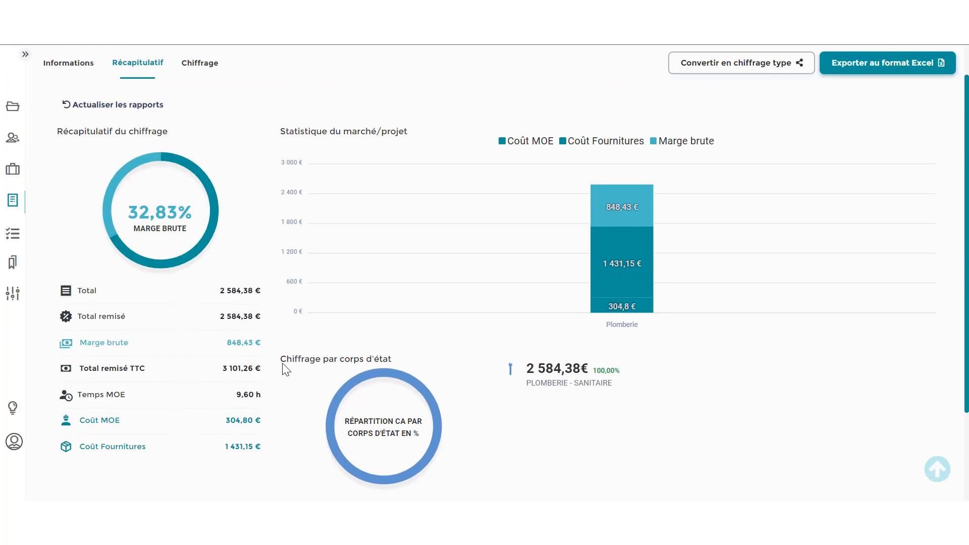
Apply a 50% discount (Remise en %) to the Plomberie section in its parameters and validate.
click(195, 69)
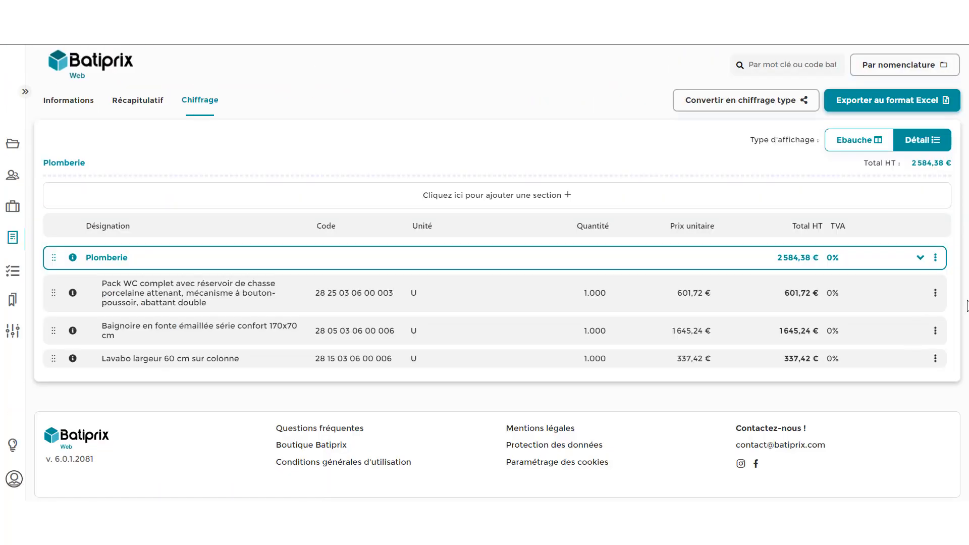
click(935, 258)
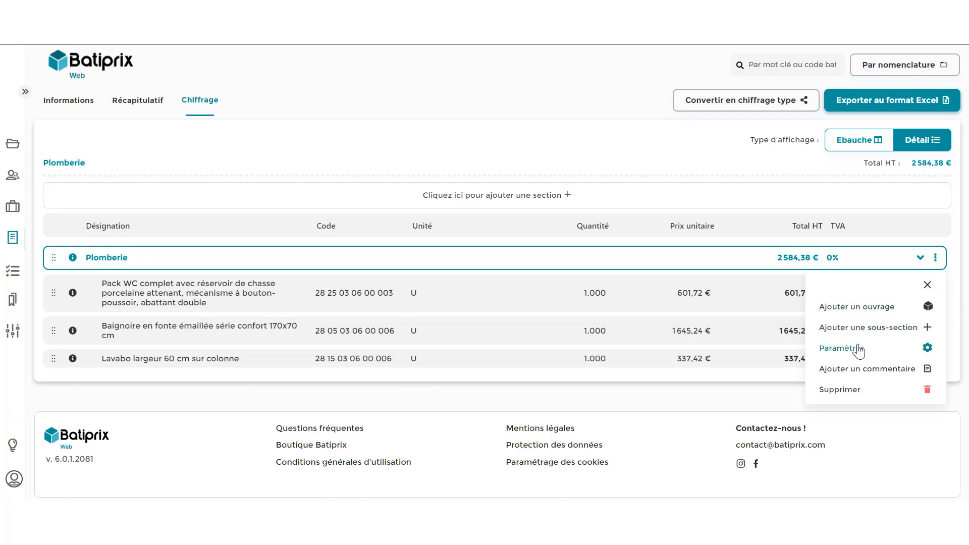
click(856, 349)
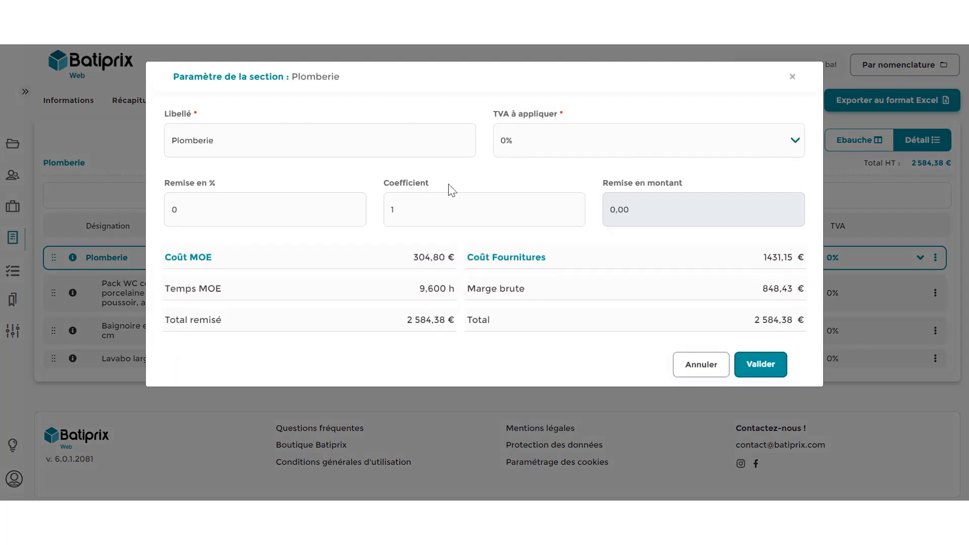
click(171, 198)
double_click(176, 202)
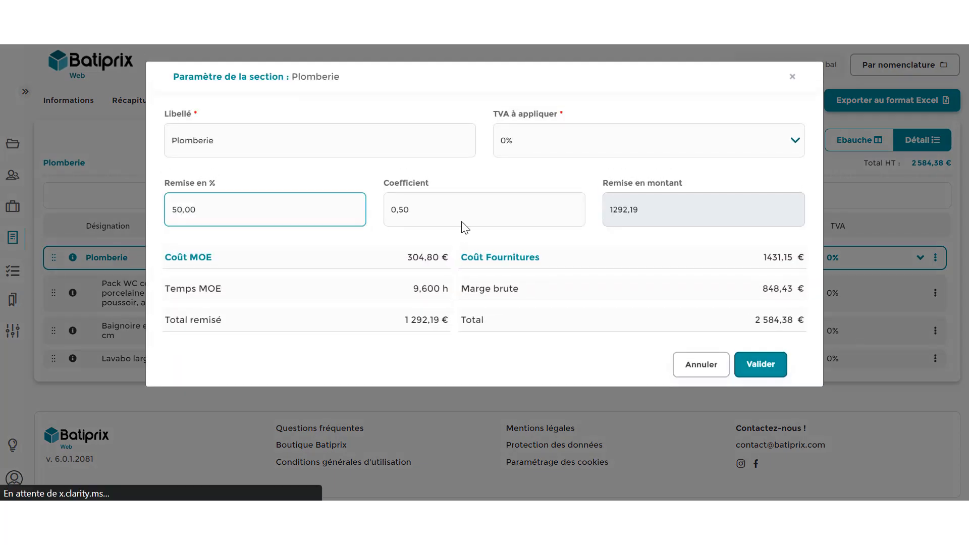
click(779, 364)
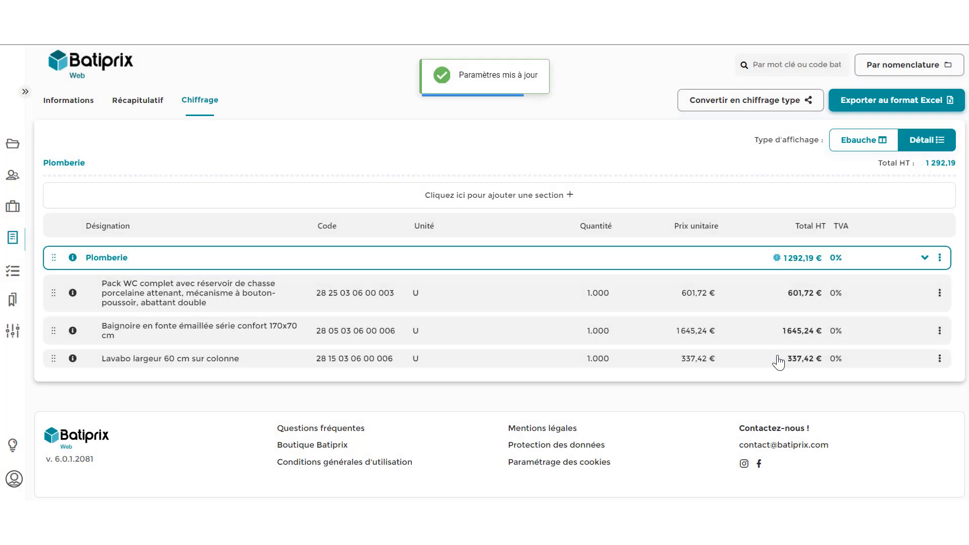
Examine the Récapitulatif for the effect of the section discount on the discounted total, gross margin and project statistics.
click(138, 106)
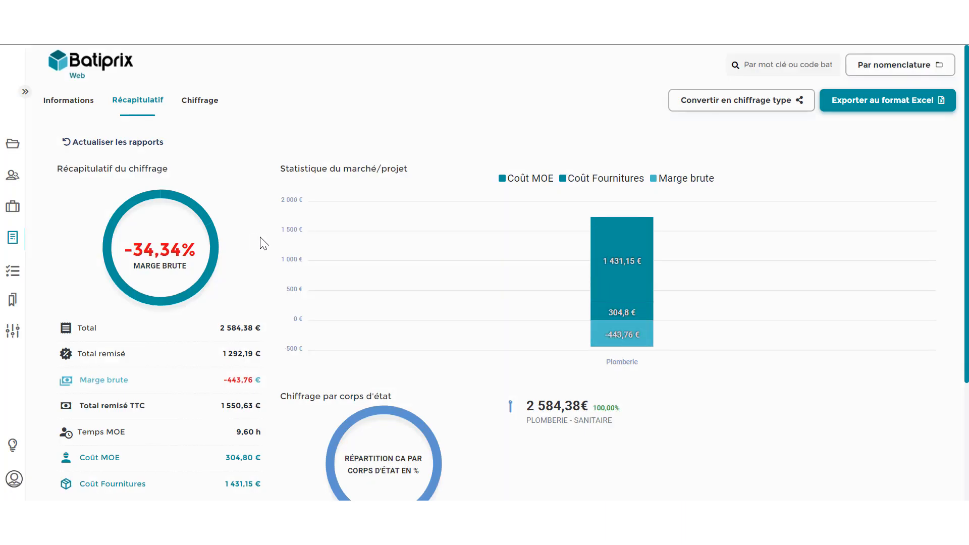
scroll(263, 244, down, 3)
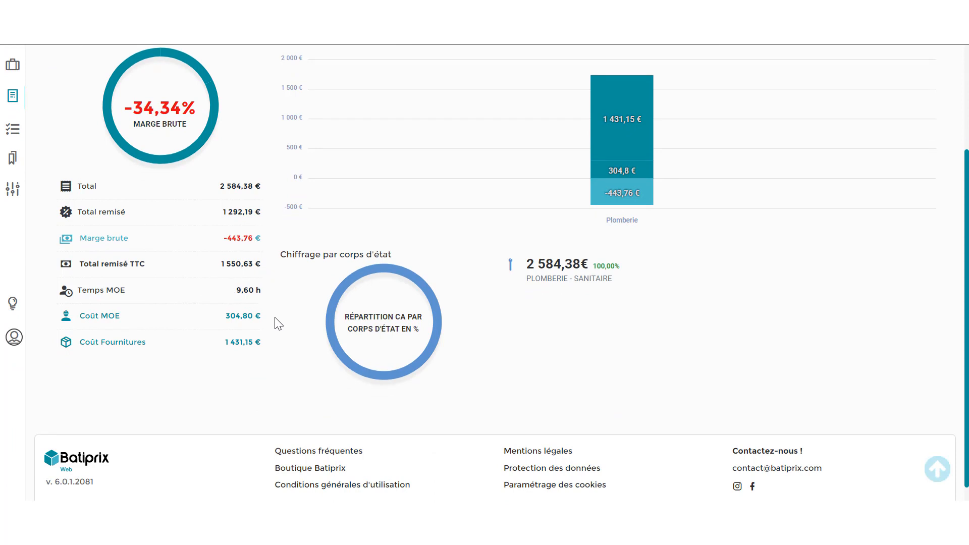
scroll(279, 323, up, 1)
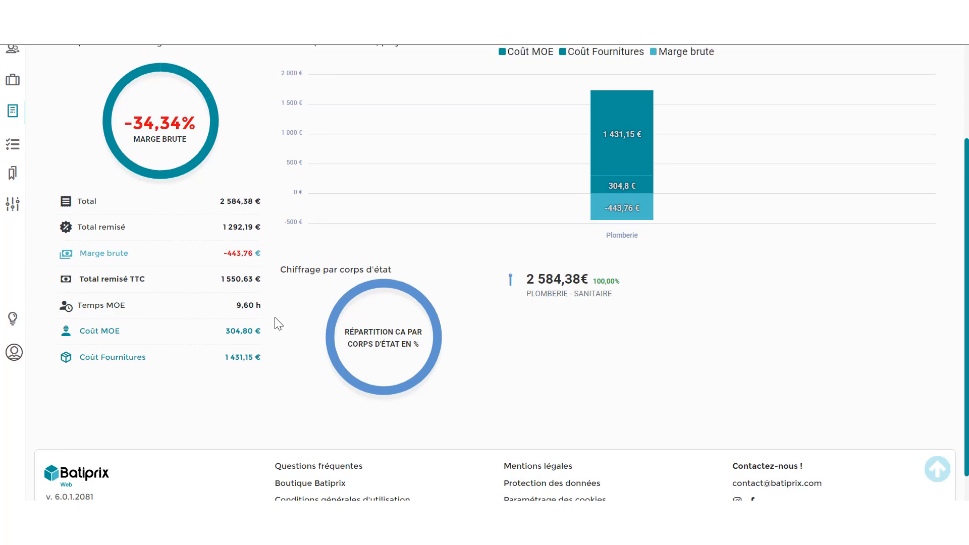
scroll(264, 380, up, 3)
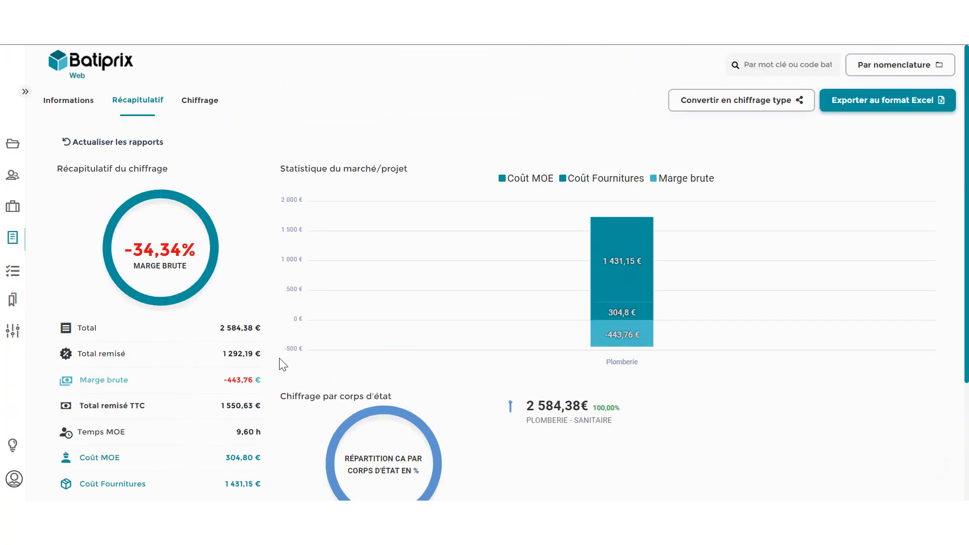
scroll(283, 364, down, 1)
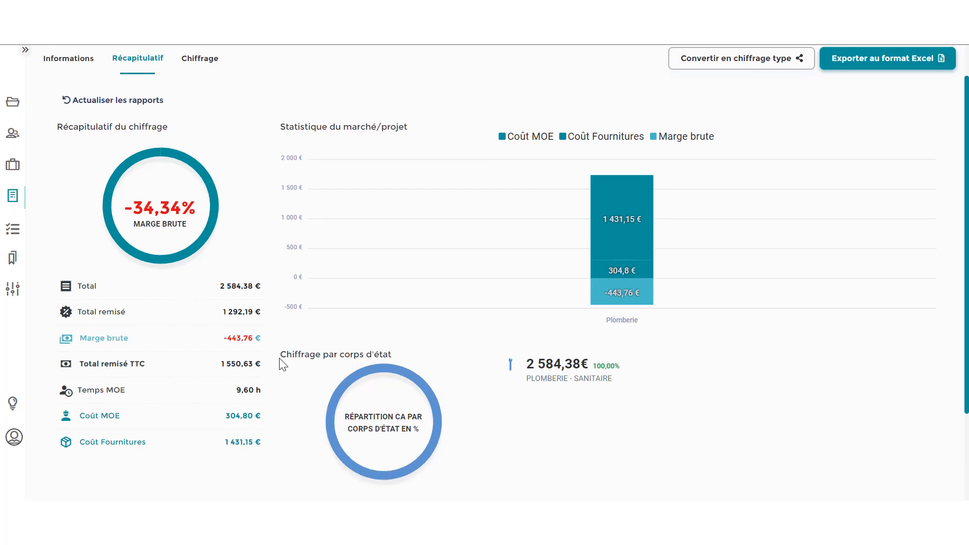